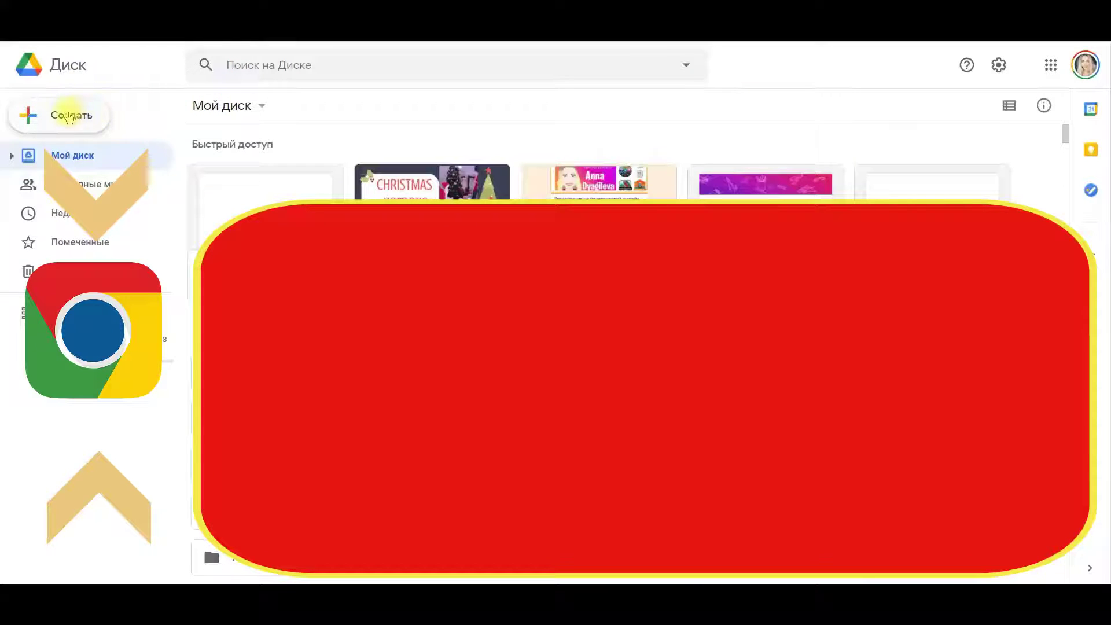
# - Create a new blank Google Docs document from Drive and title it 'Проба'
pyautogui.click(67, 116)
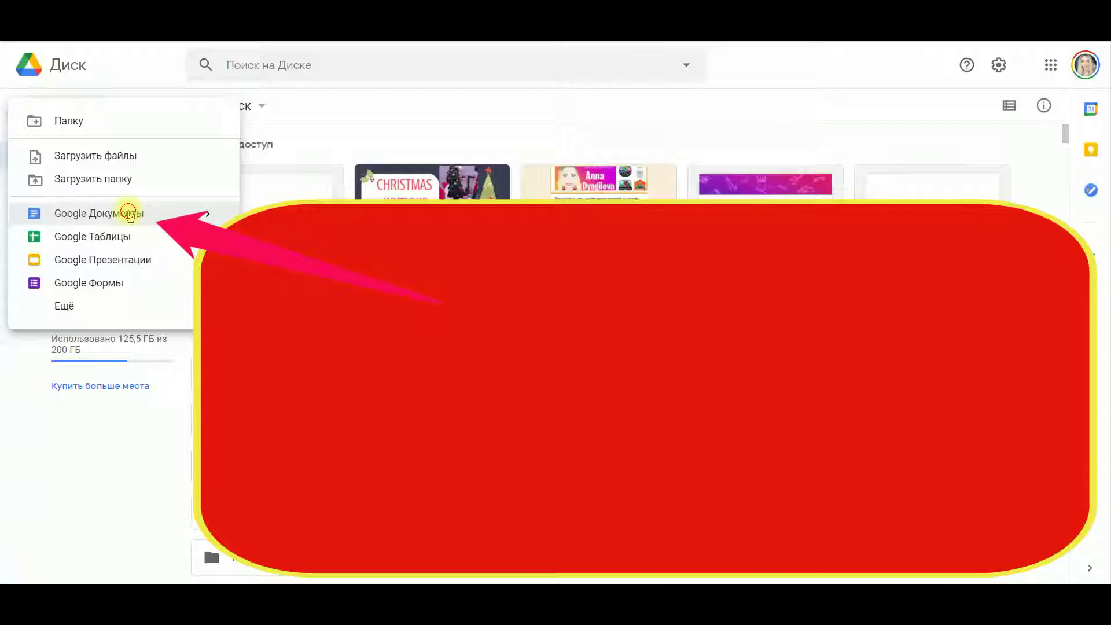
pyautogui.click(128, 213)
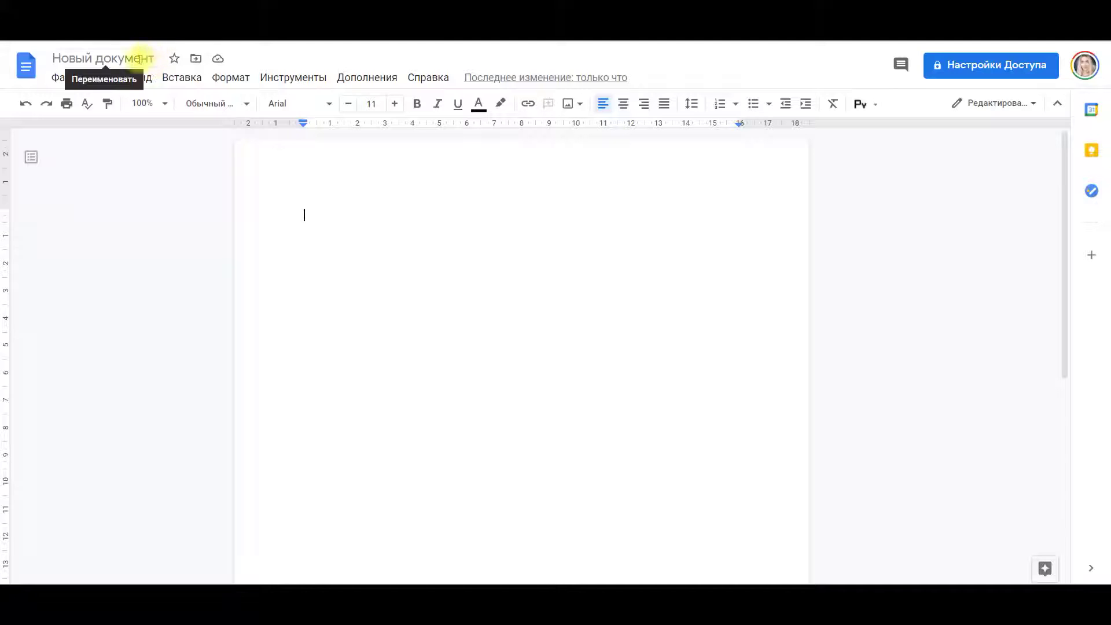
pyautogui.click(140, 59)
pyautogui.write('Проба')
pyautogui.press('Return')
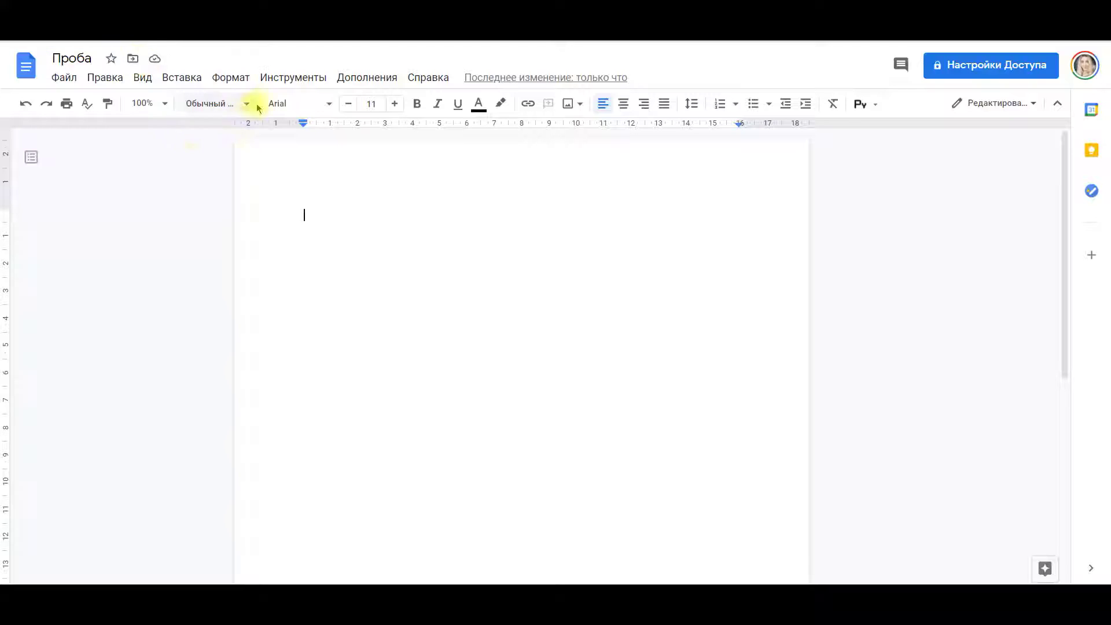
pyautogui.click(307, 77)
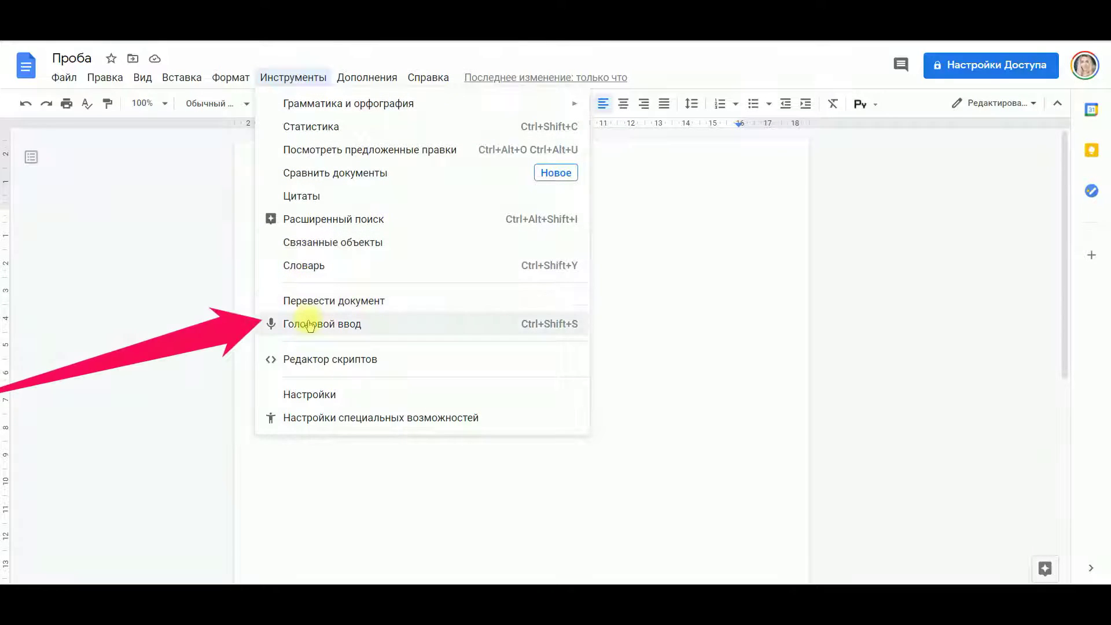
# - Open the voice typing panel and keep Русский as the dictation language
pyautogui.click(310, 324)
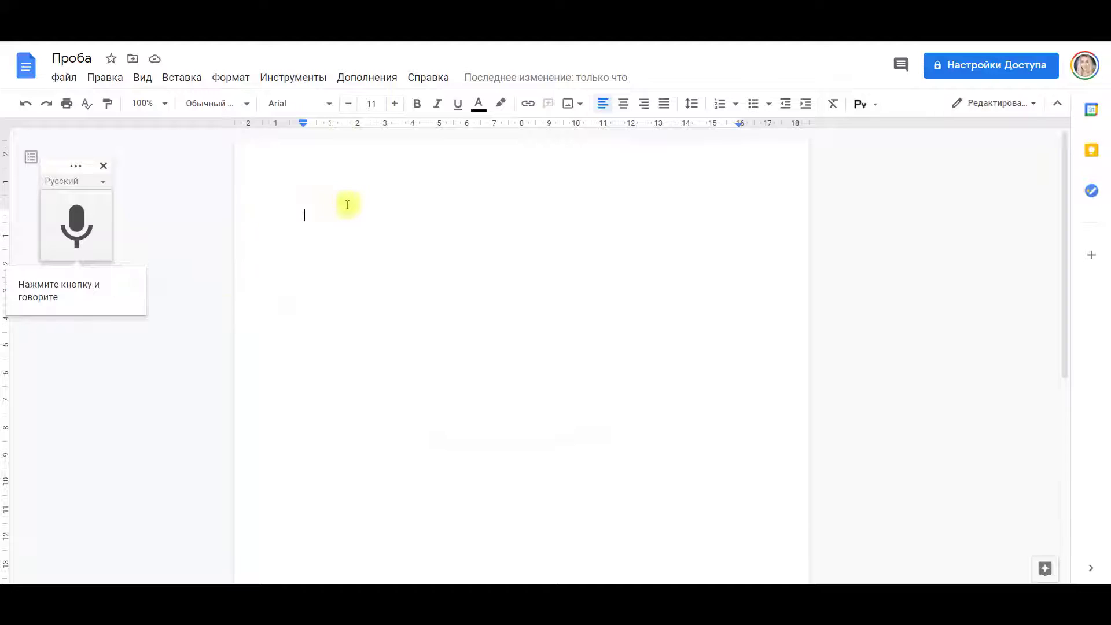
pyautogui.click(298, 78)
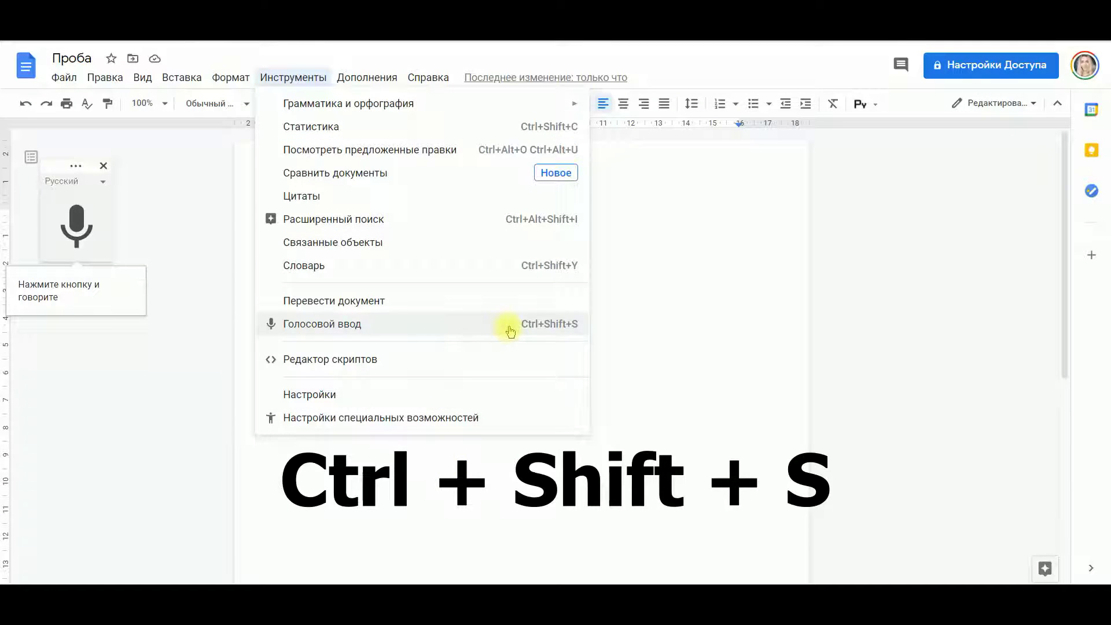
pyautogui.click(203, 350)
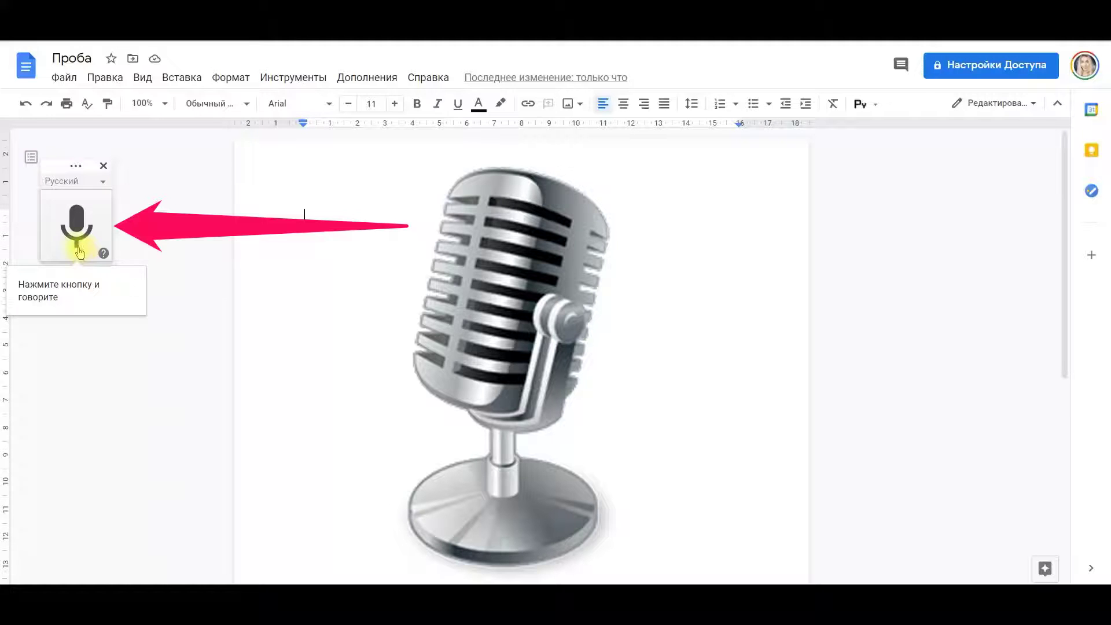
pyautogui.click(103, 182)
pyautogui.click(126, 169)
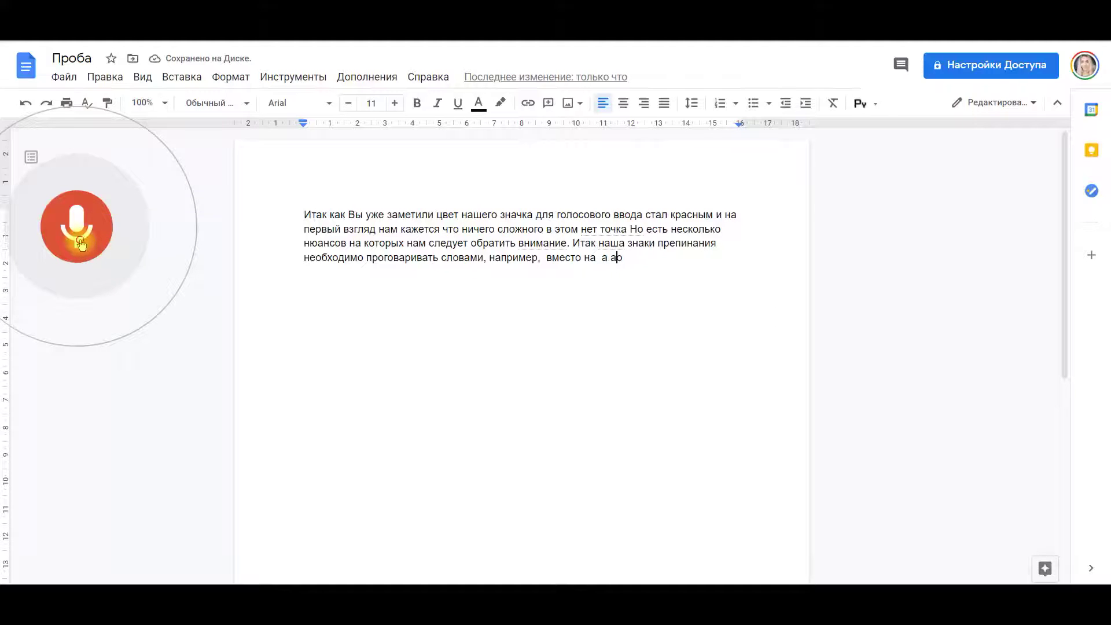
# - Stop voice typing after dictating the paragraph beginning «Итак как Вы уже заметили»
pyautogui.click(80, 243)
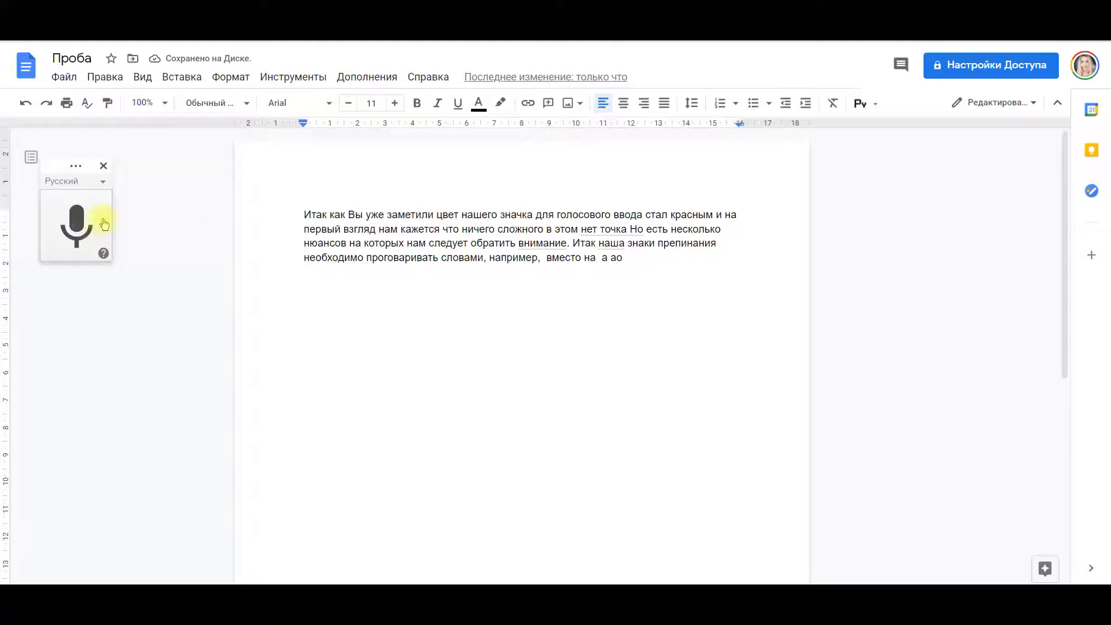
# - Delete the stray text after 'вместо' and start a new line below the paragraph
pyautogui.press('BackSpace')
pyautogui.press('BackSpace')
pyautogui.press('BackSpace')
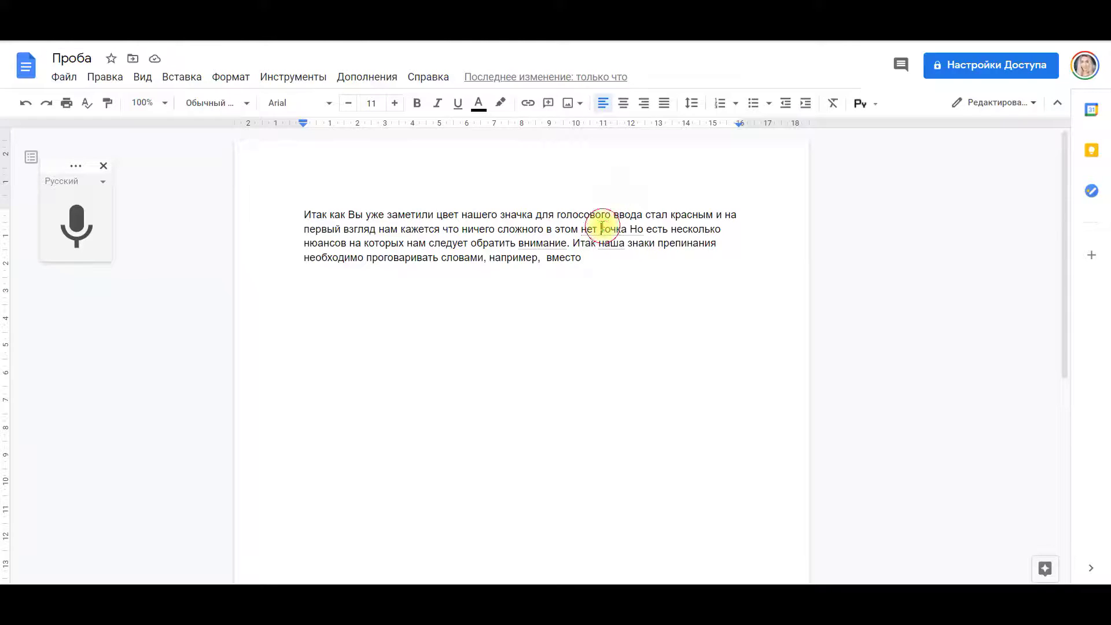
pyautogui.moveTo(601, 229); pyautogui.dragTo(629, 228)
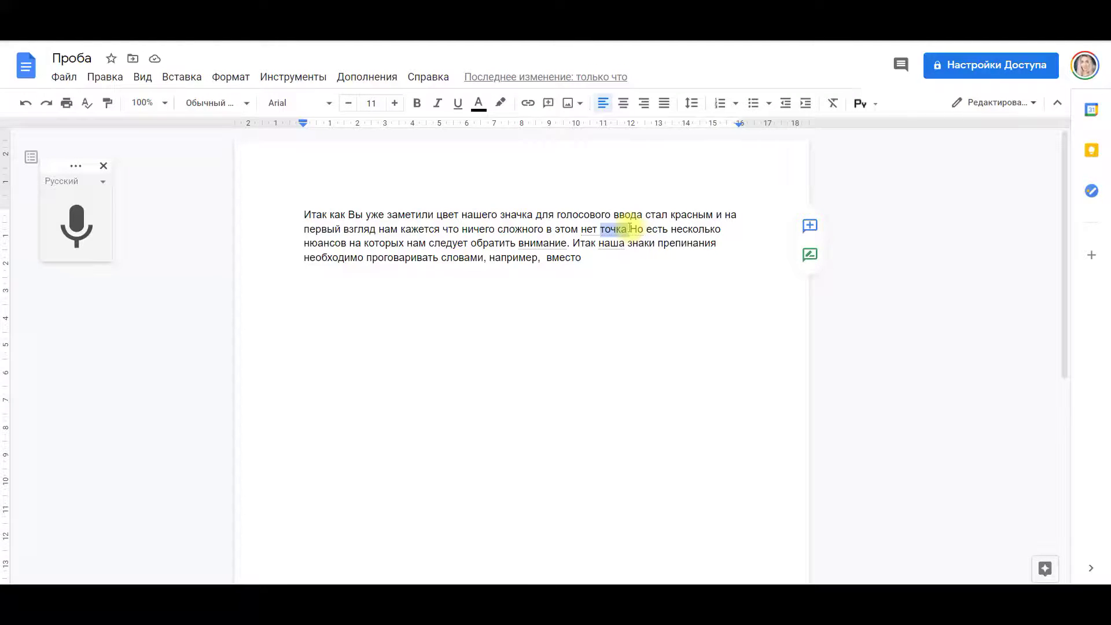
pyautogui.click(623, 268)
pyautogui.press('Return')
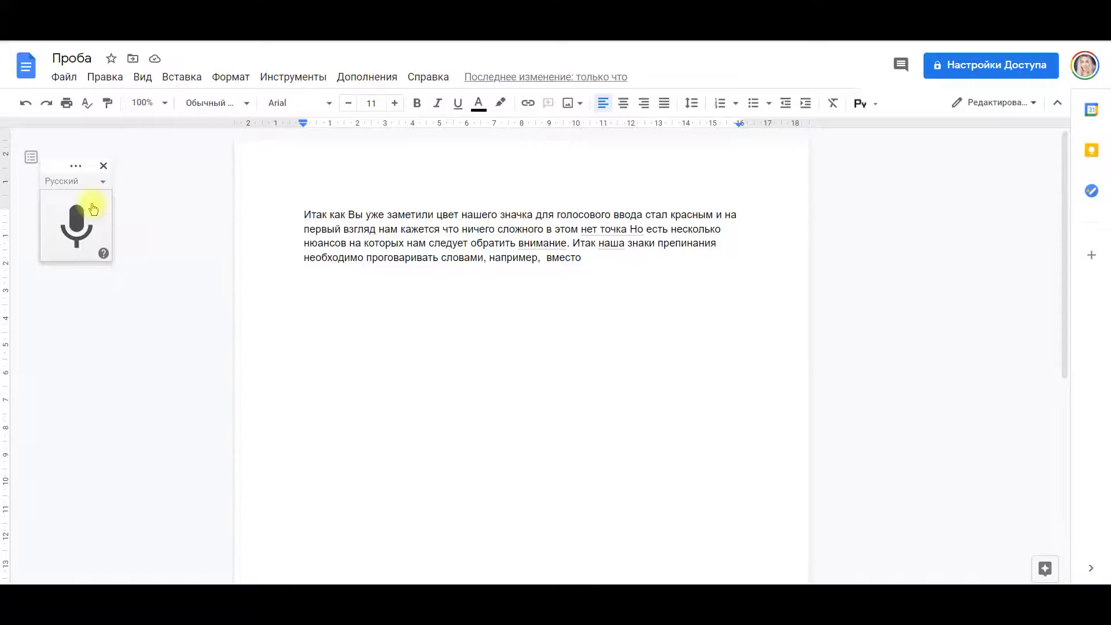
# - Turn voice typing back on for the new line
pyautogui.click(92, 209)
pyautogui.click(91, 218)
pyautogui.click(92, 219)
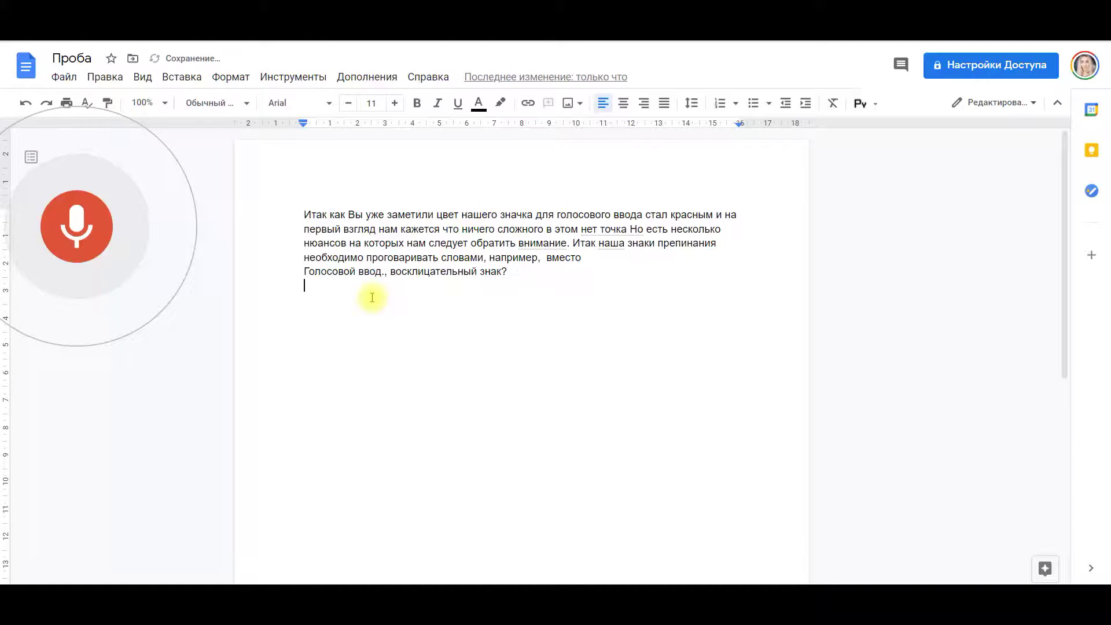
# - Stop dictating the 'Голосовой ввод.,!?' line and delete the stray 'Аст' before 'Итак'
pyautogui.click(69, 227)
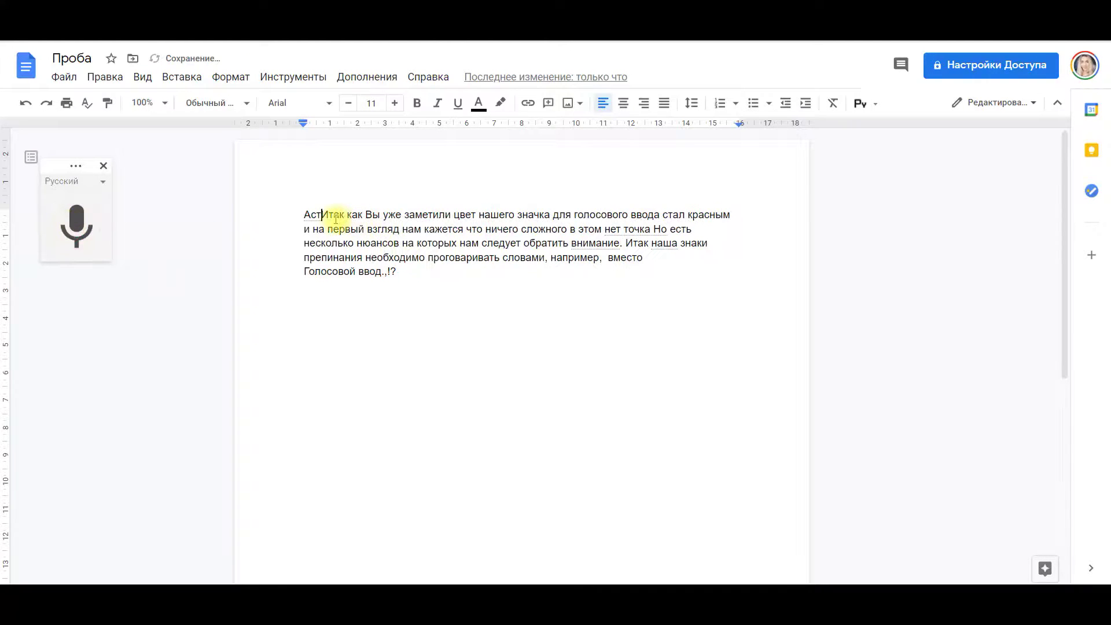
pyautogui.press('BackSpace')
pyautogui.press('BackSpace')
pyautogui.press('BackSpace')
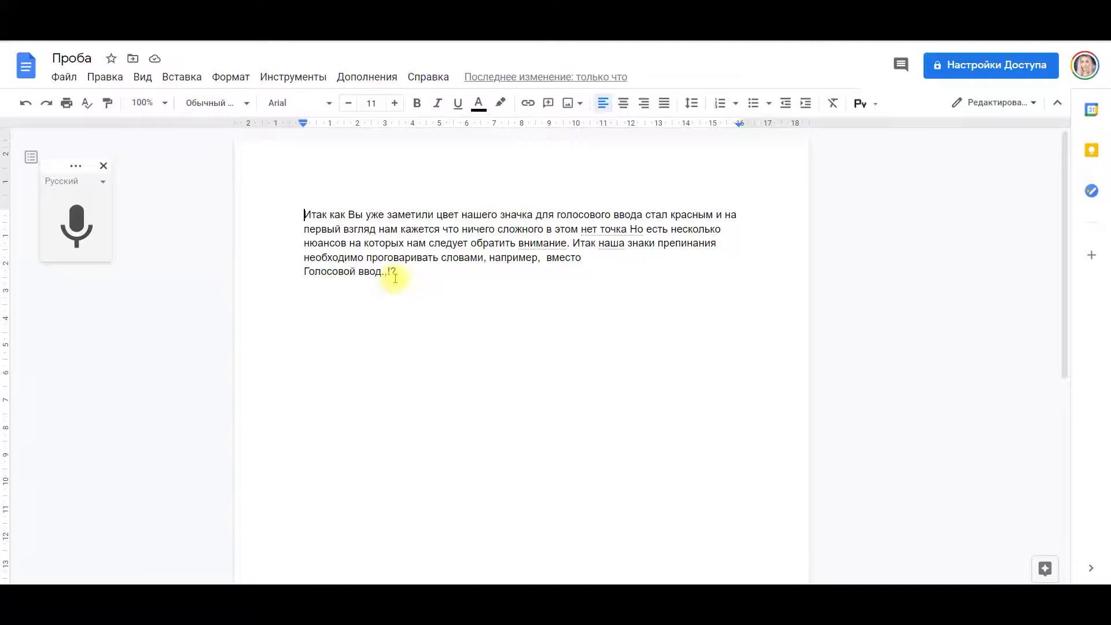
# - Dictate a closing paragraph starting «Спасибо за ваше внимание!», then remove the lowercase 'е' of 'если'
pyautogui.click(354, 304)
pyautogui.press('Return')
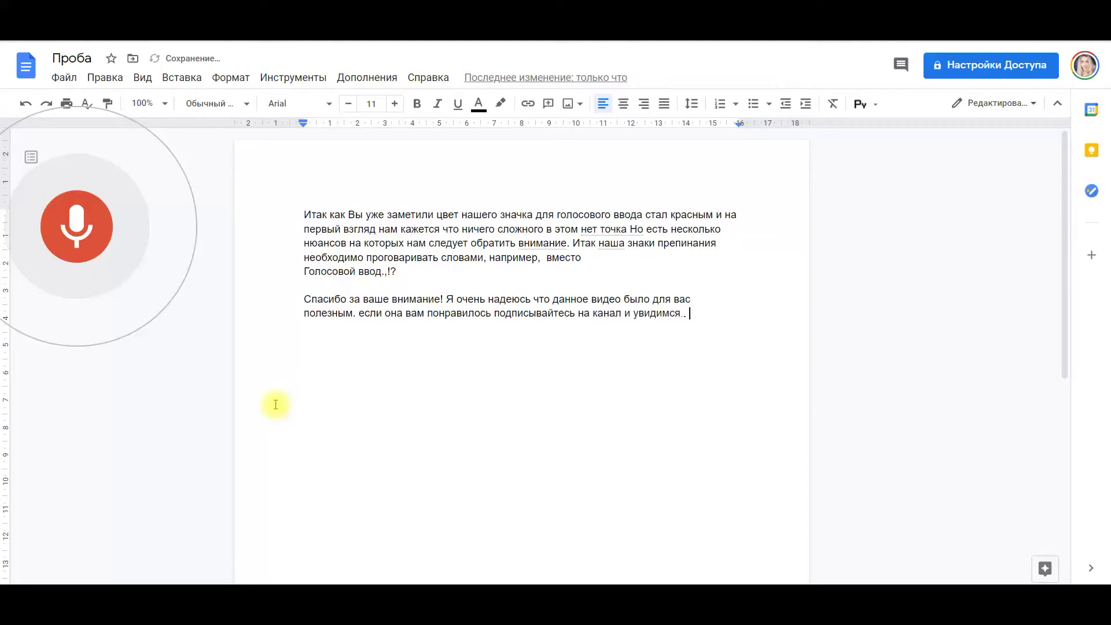
pyautogui.click(64, 250)
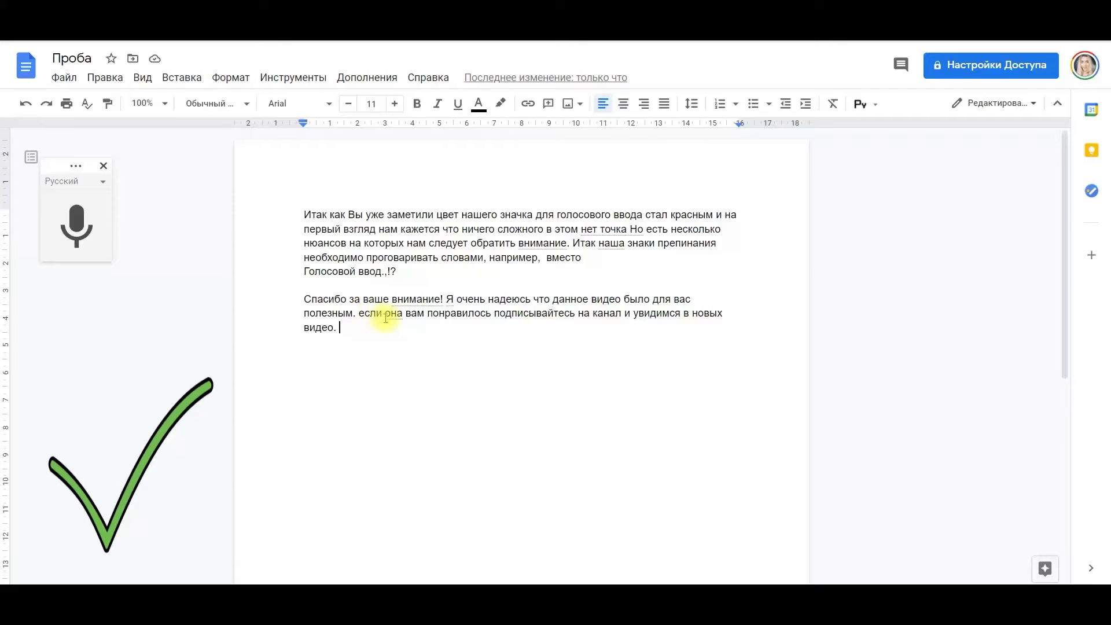
pyautogui.click(366, 313)
pyautogui.press('BackSpace')
# - Type a capital 'Е' so the second sentence begins with «Если»
pyautogui.write('Е')
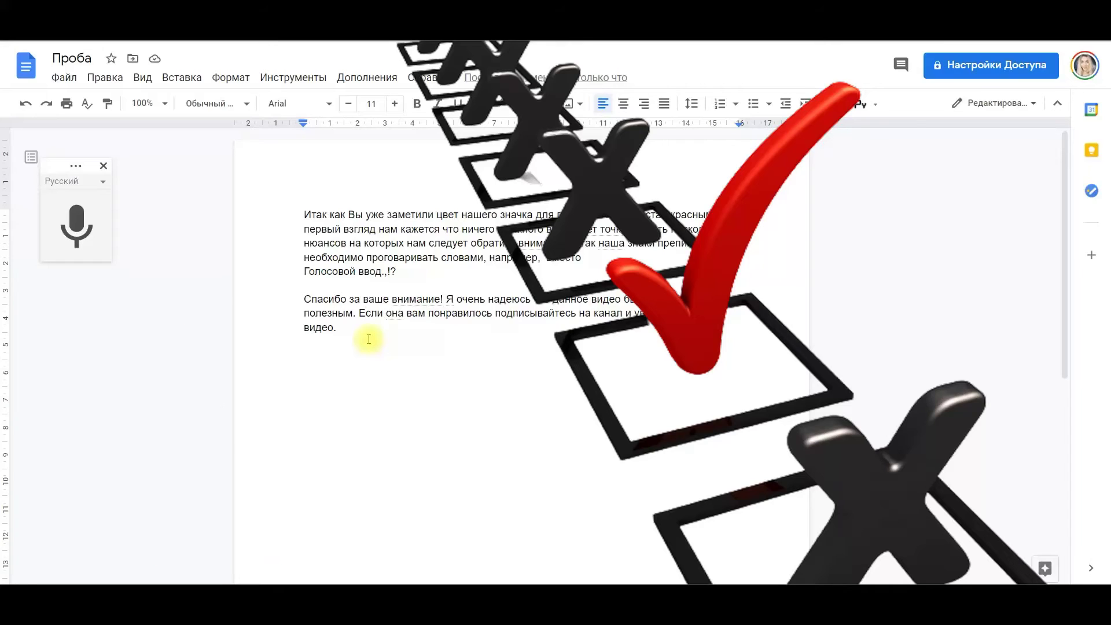
pyautogui.click(369, 339)
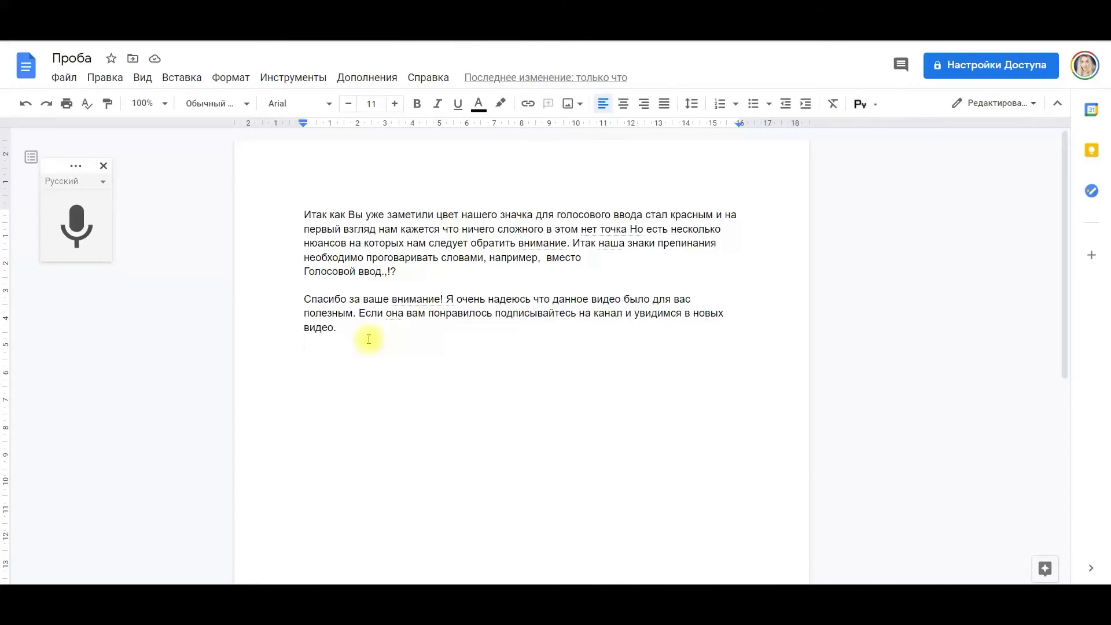